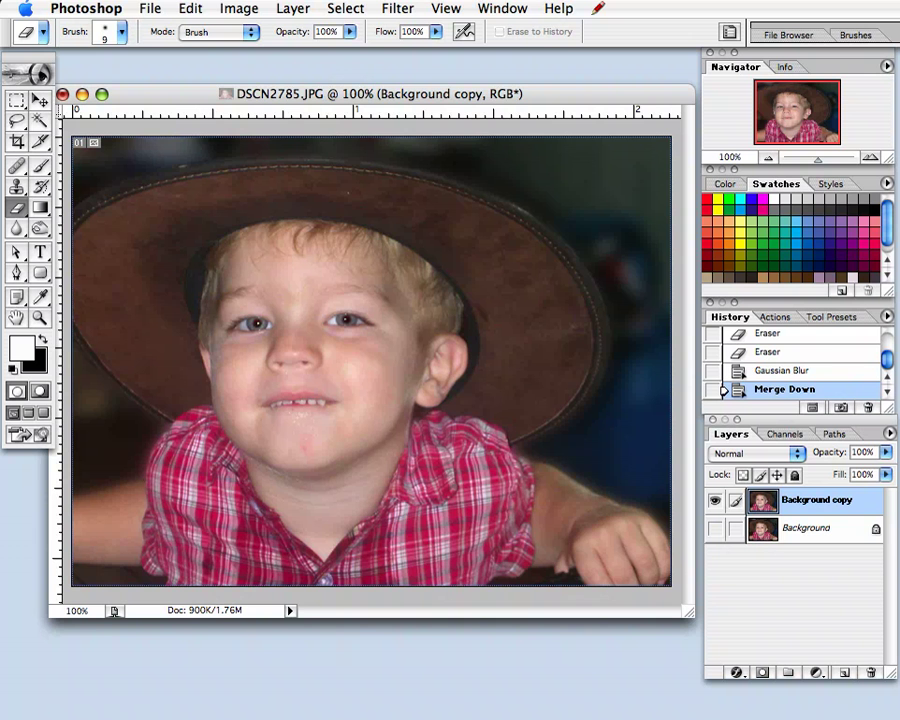
Step: Duplicate the Background copy layer and desaturate the duplicate
left_click_drag(370, 93, 367, 71)
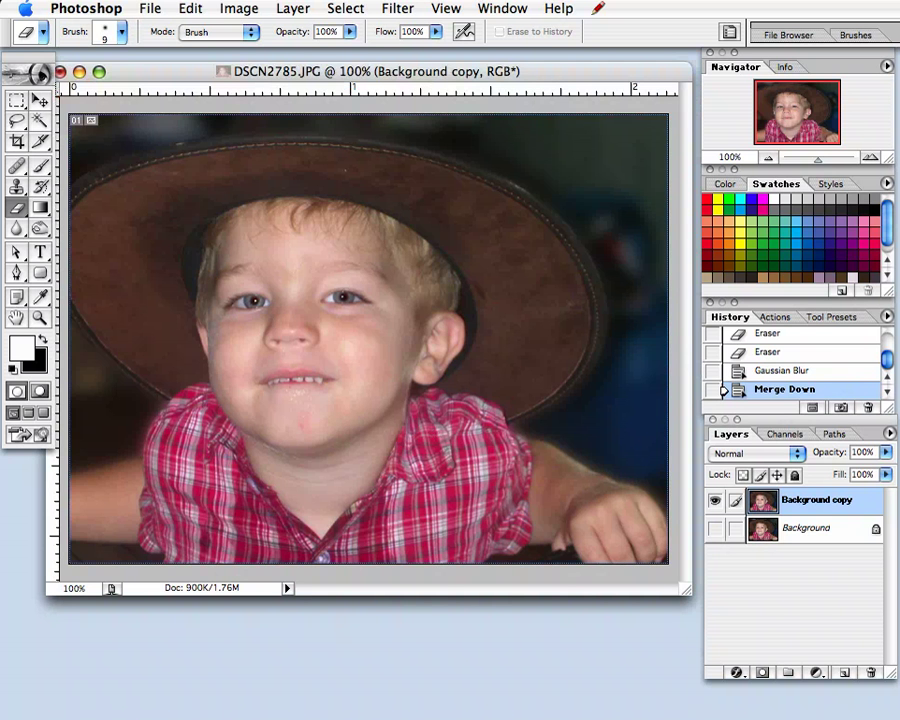
left_click_drag(377, 71, 381, 67)
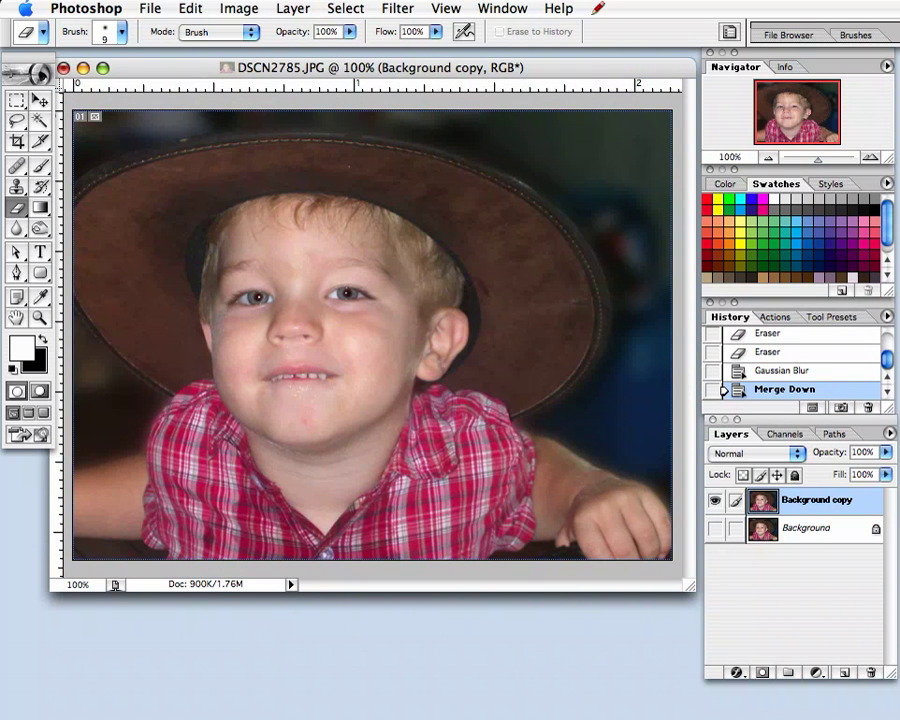
left_click_drag(833, 496, 844, 673)
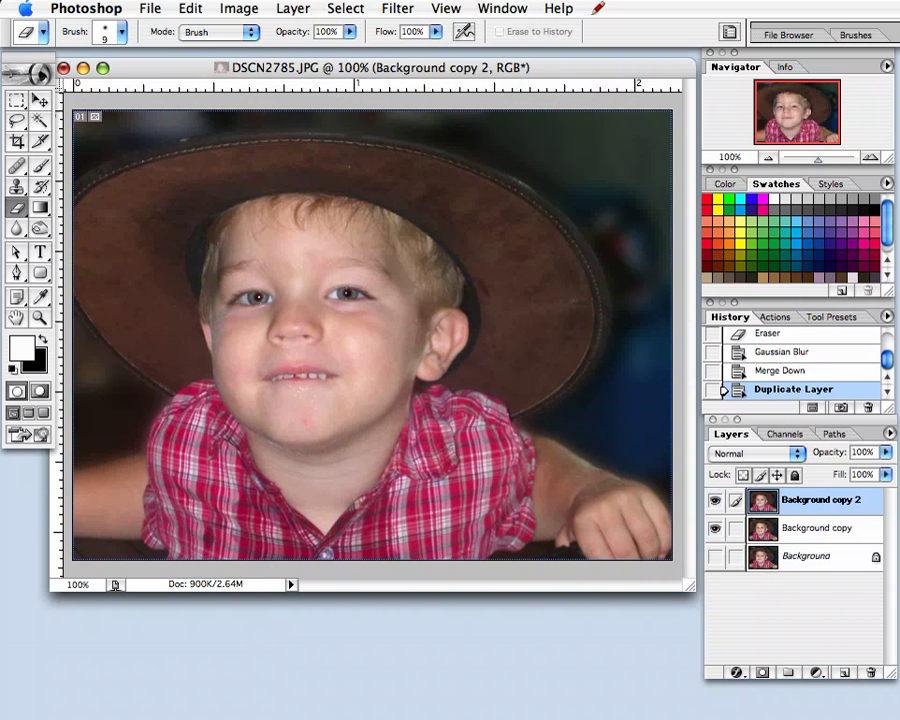
left_click(239, 8)
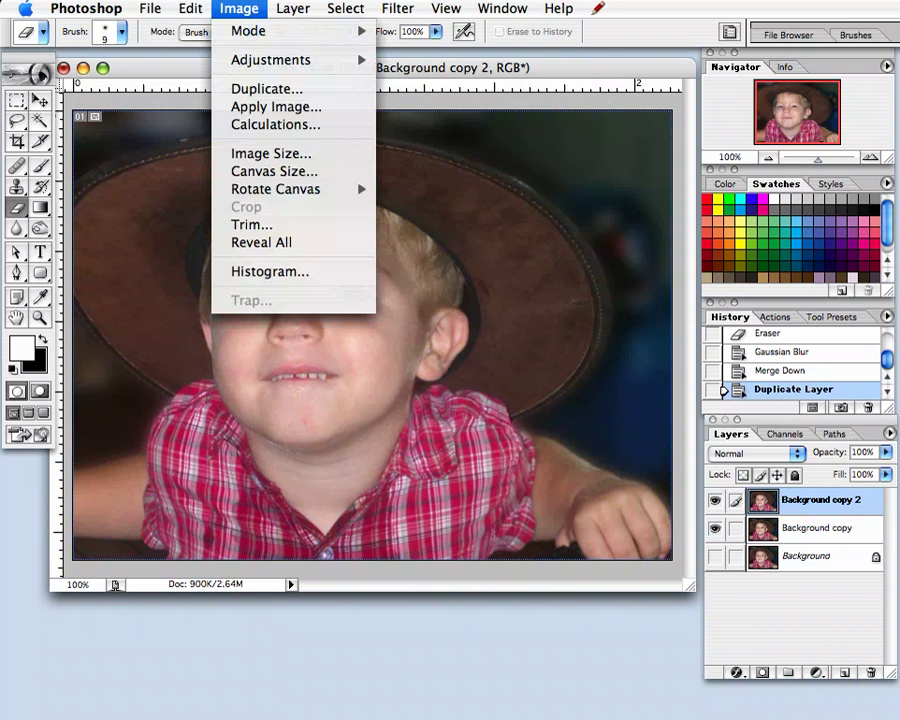
mouse_move(270, 60)
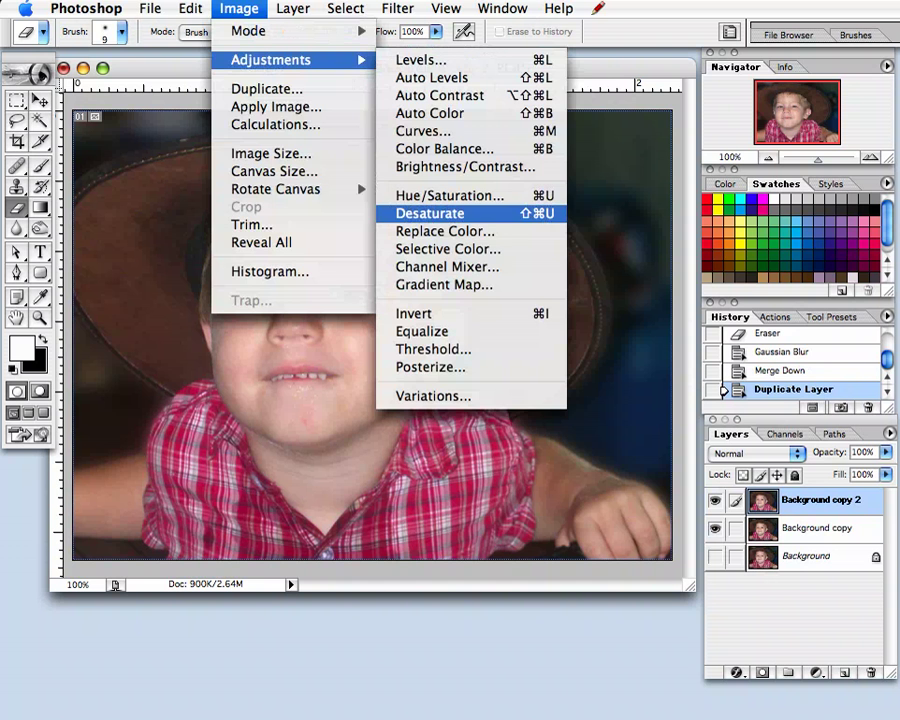
left_click(430, 213)
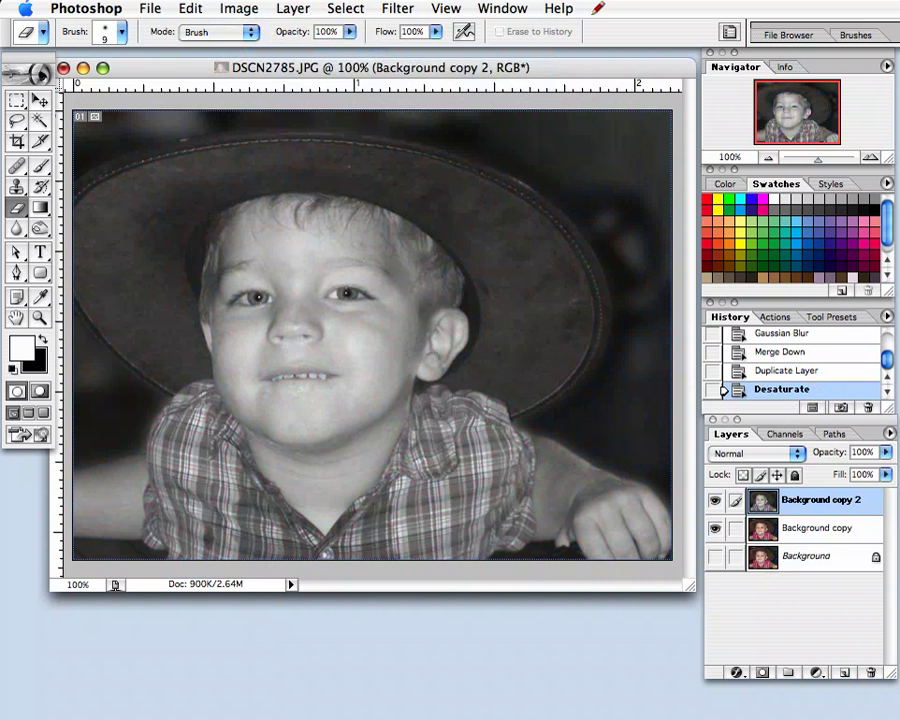
Step: Apply a Brightness/Contrast adjustment to the desaturated layer with brightness +2 and contrast +14
left_click(239, 8)
mouse_move(271, 59)
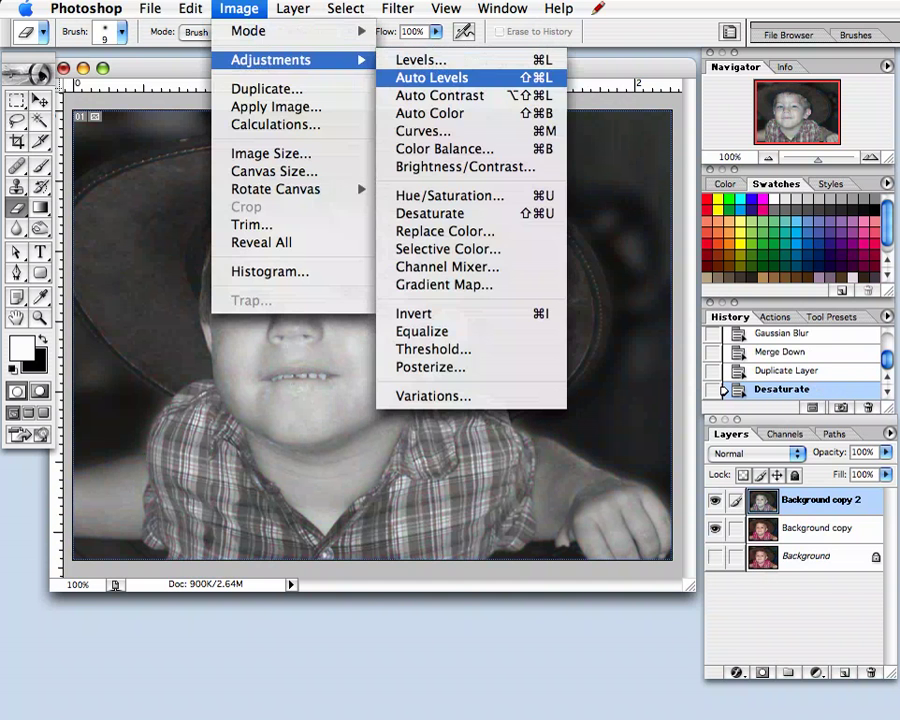
left_click(431, 77)
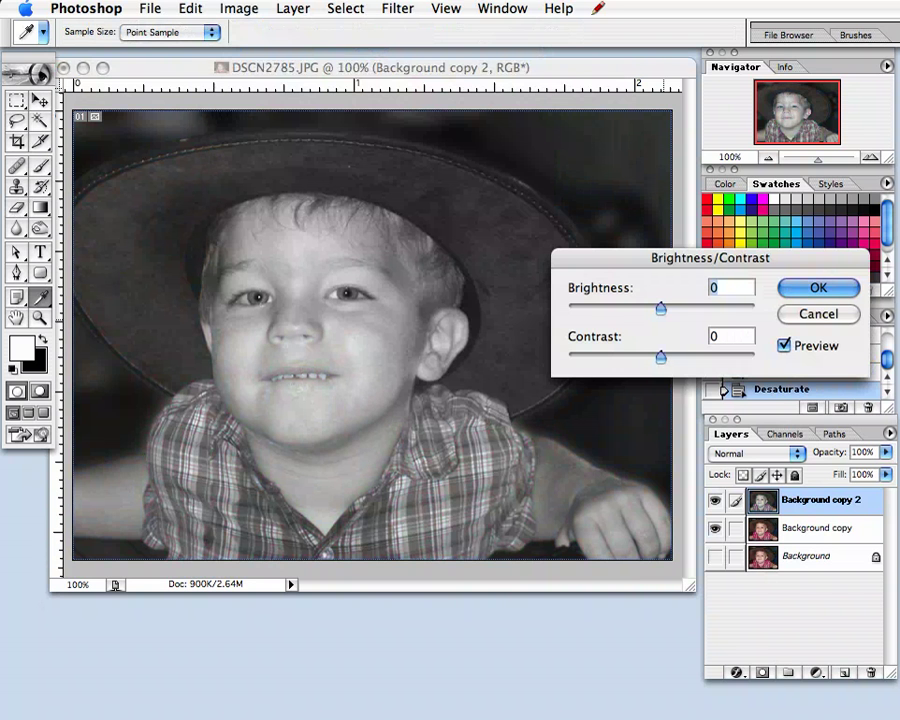
left_click_drag(660, 356, 673, 356)
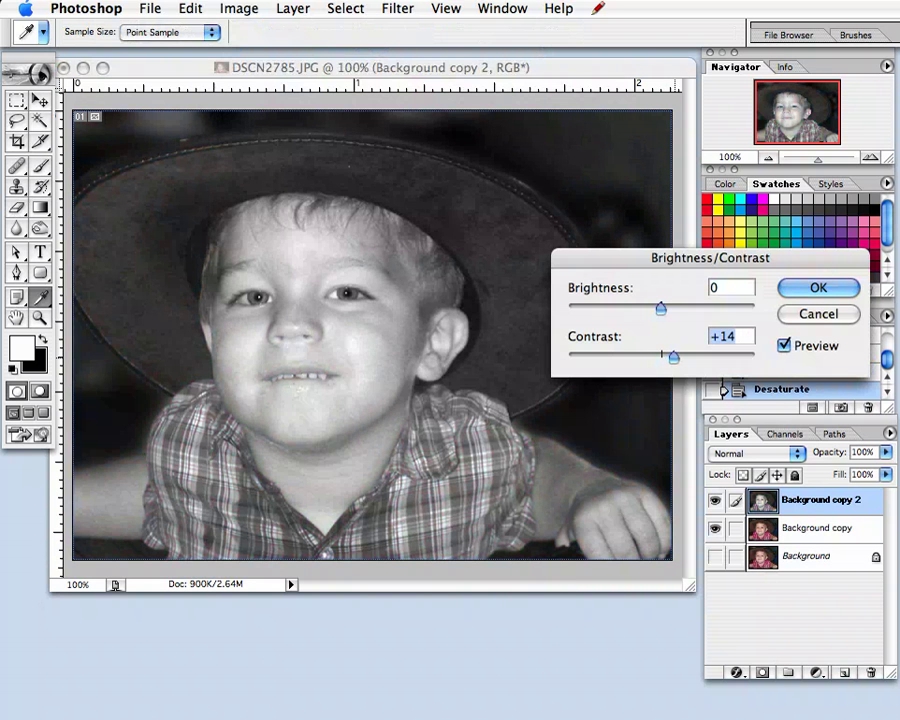
left_click_drag(661, 308, 662, 308)
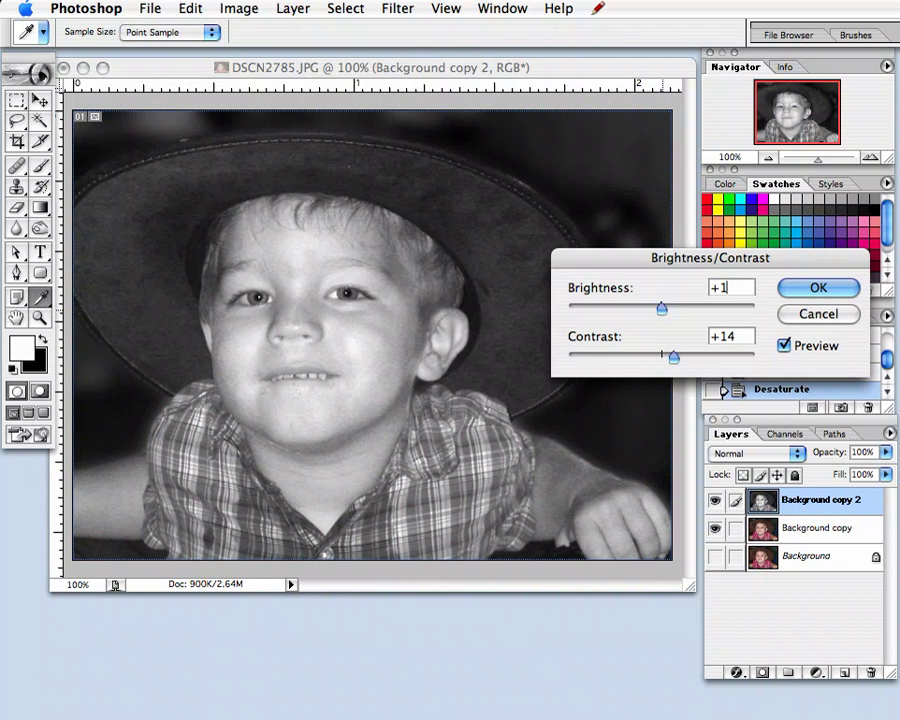
key("Tab")
key("Tab")
key("Down")
key("Down")
key("Down")
key("Down")
key("Down")
key("Down")
key("Down")
key("Down")
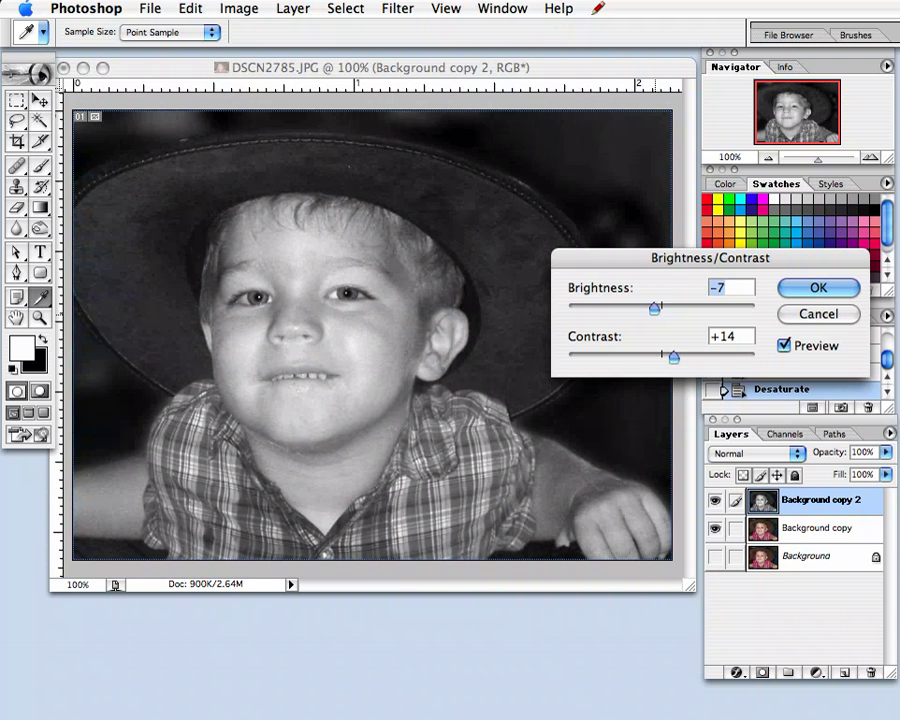
key("Up")
key("Up")
key("Up")
key("Up")
key("Up")
key("Up")
key("Up")
key("Up")
key("Up")
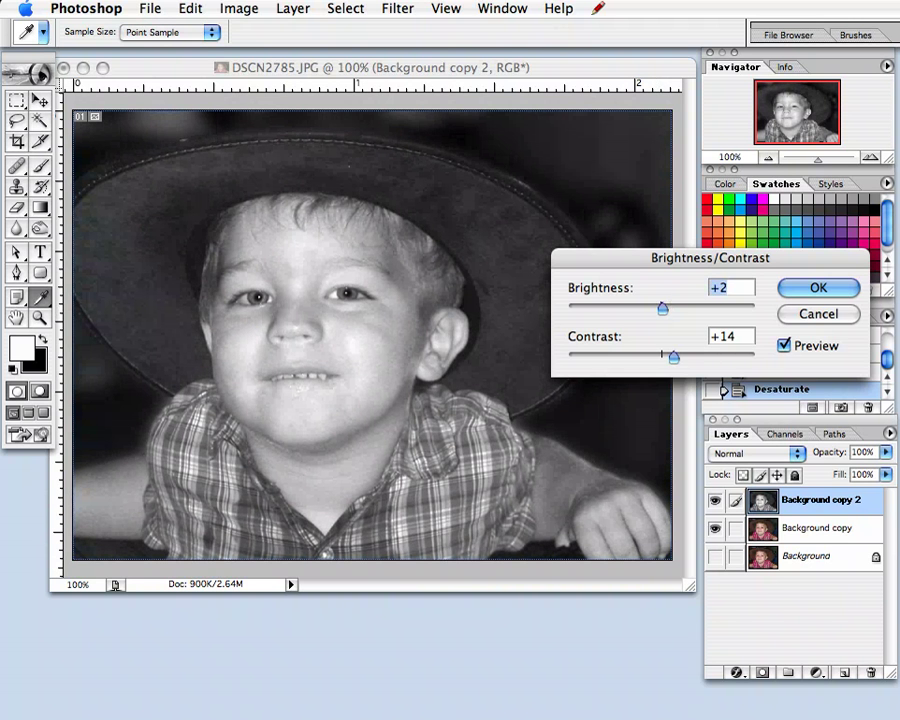
key("Return")
Step: Set up the Eraser tool with a soft 45 px brush
key("e")
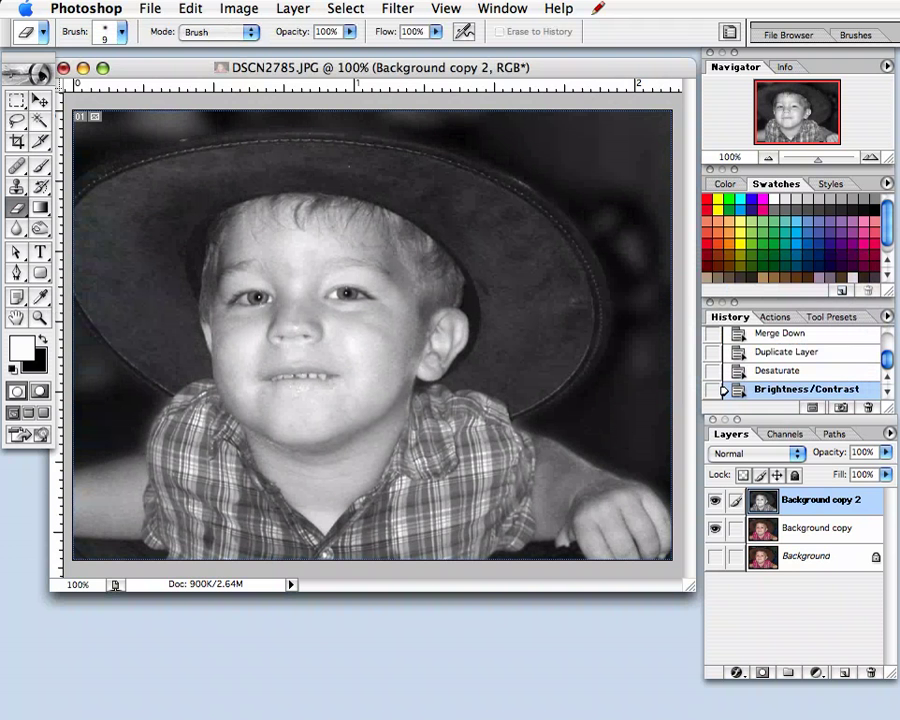
left_click(16, 207)
left_click(121, 32)
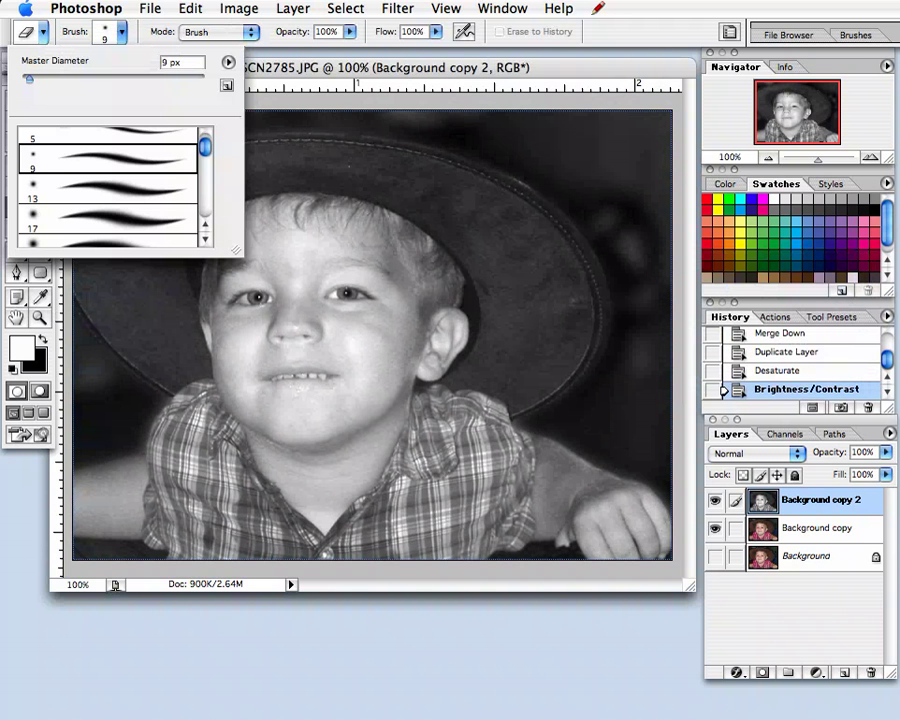
scroll(108, 188, "down", 3)
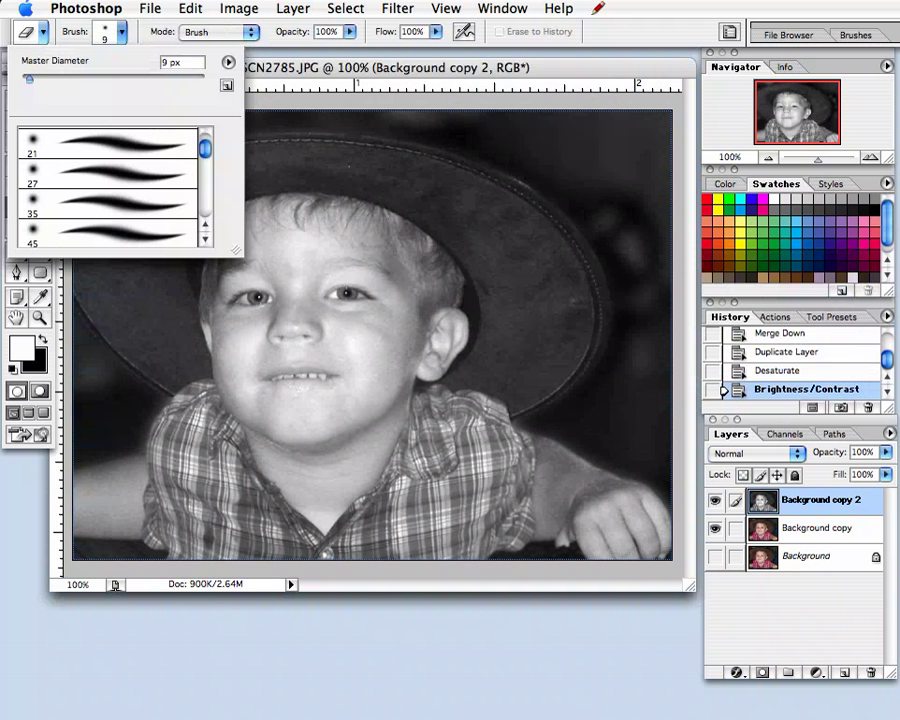
left_click(108, 173)
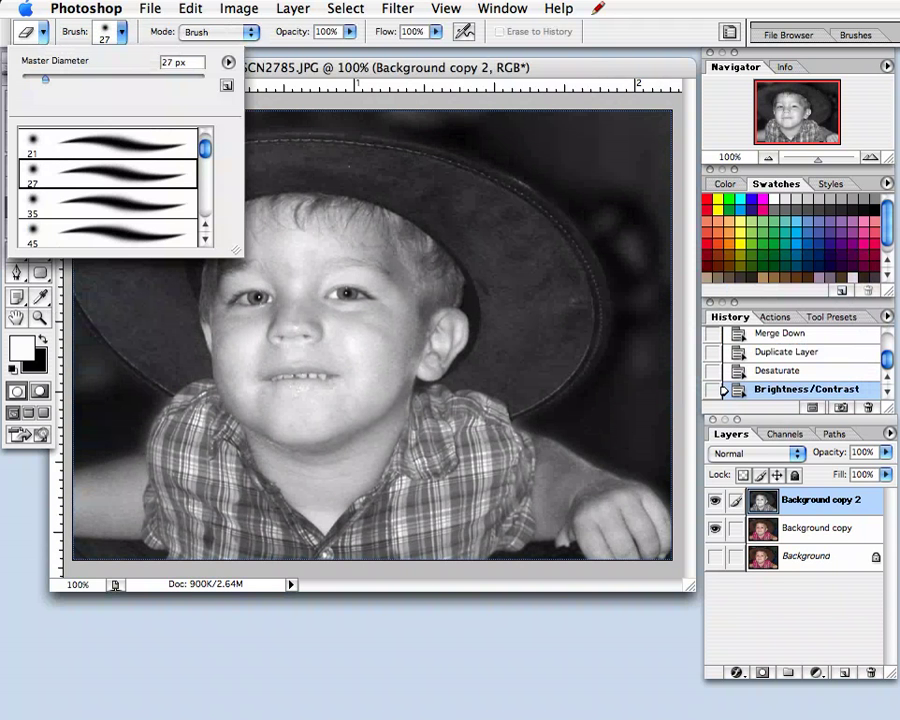
left_click(108, 230)
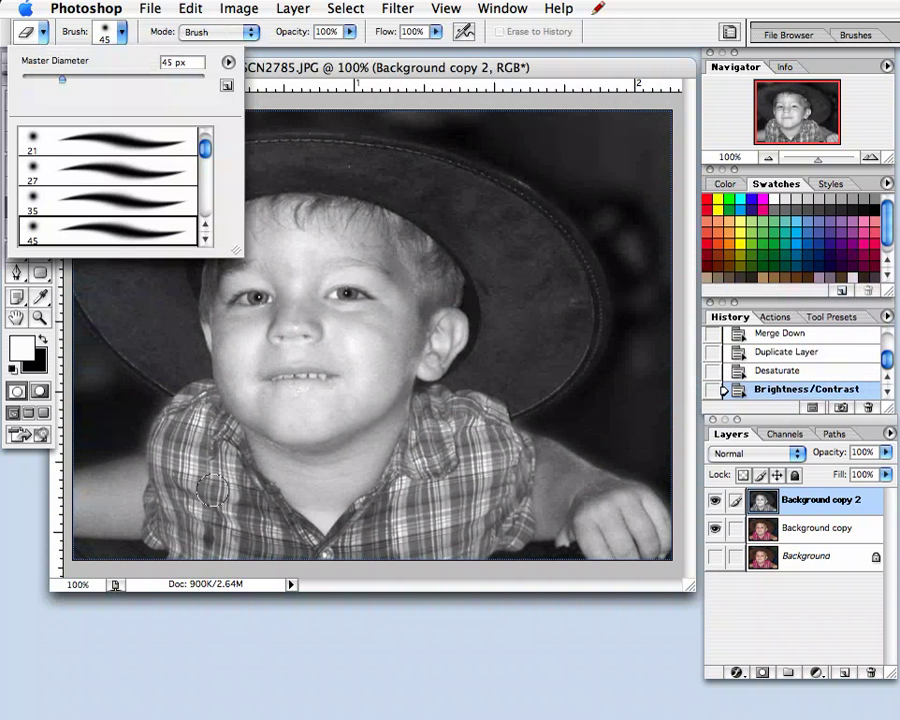
Step: Try an eraser stroke on the shirt's left shoulder, undo it, and set the eraser opacity to 77%
left_click_drag(144, 341, 344, 559)
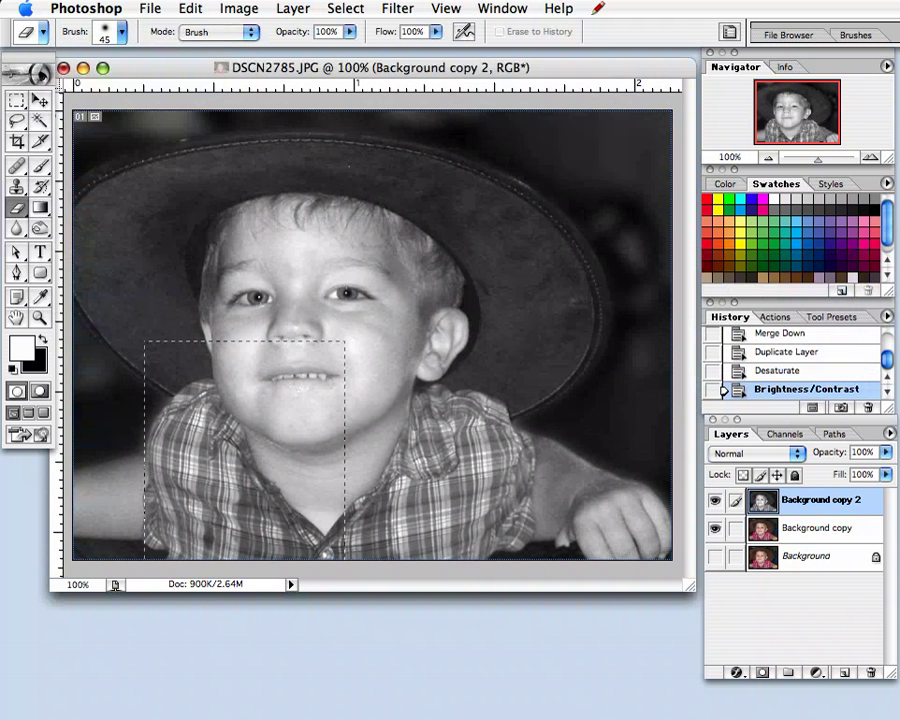
left_click_drag(145, 341, 345, 559)
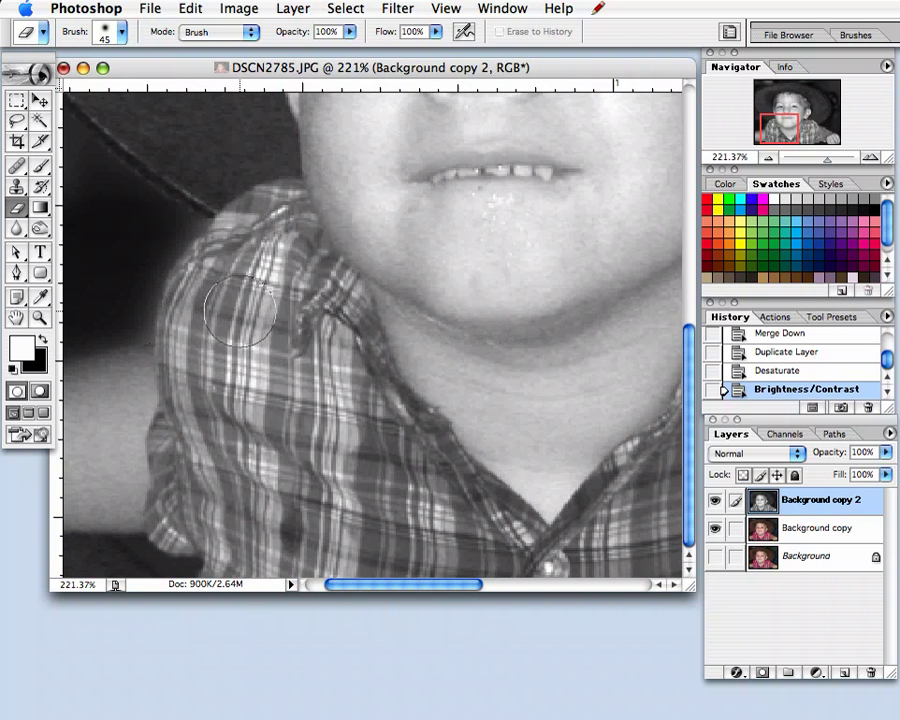
mouse_move(240, 313)
left_mouse_down()
mouse_move(268, 355)
mouse_move(265, 345)
left_mouse_up()
key("super+z")
left_click(350, 31)
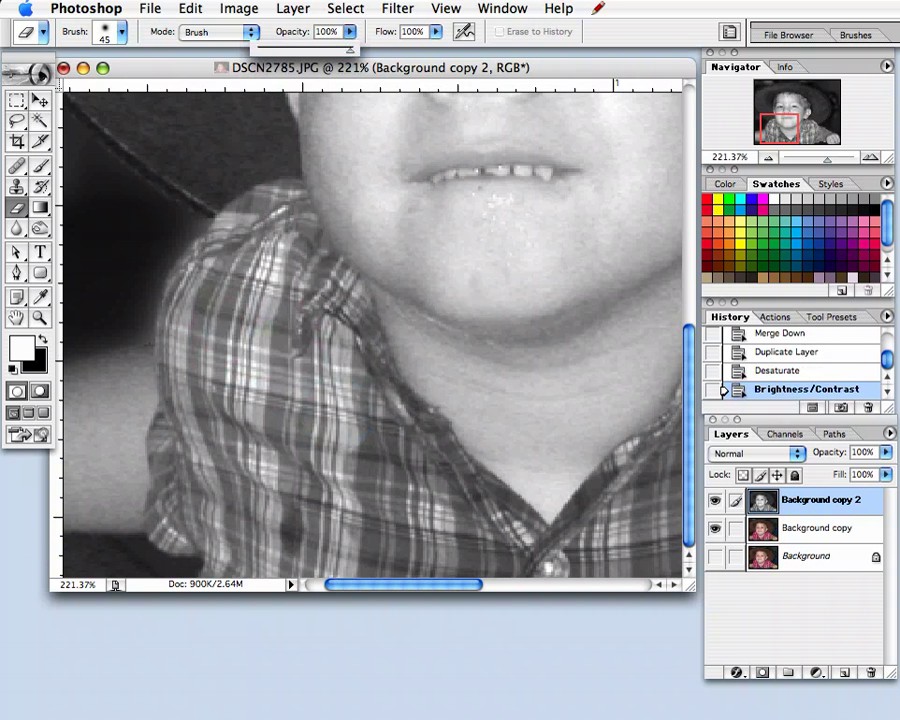
left_click_drag(350, 49, 331, 49)
left_click_drag(331, 49, 328, 49)
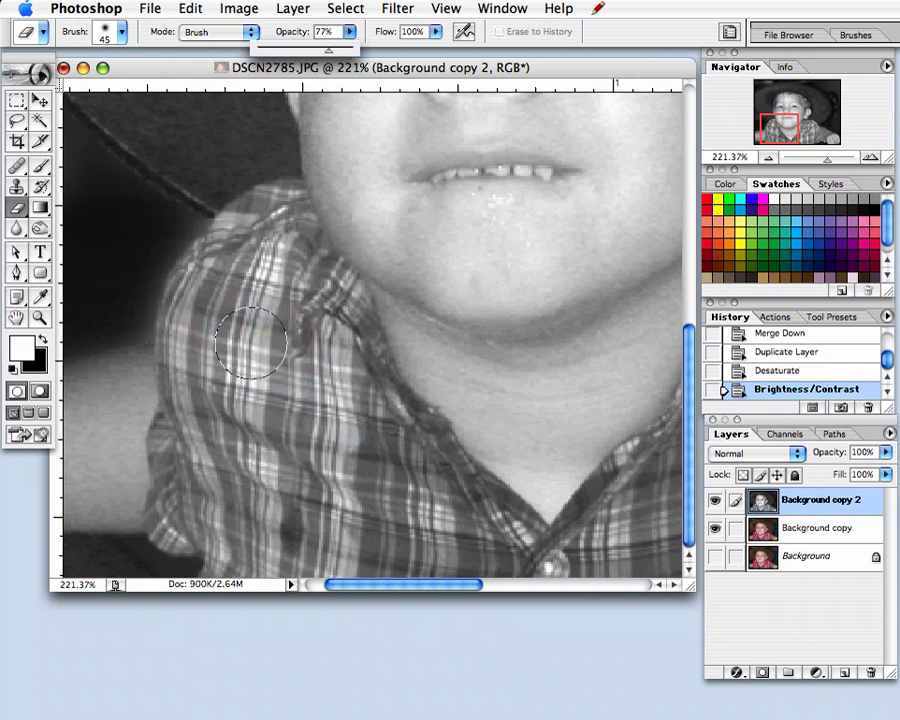
Step: Erase the grayscale layer over the left half of the plaid shirt, down to the image's lower edge and across to the collar opening
mouse_move(262, 240)
left_mouse_down()
mouse_move(241, 289)
mouse_move(277, 257)
mouse_move(257, 243)
mouse_move(253, 391)
mouse_move(352, 389)
mouse_move(418, 468)
mouse_move(262, 490)
left_mouse_up()
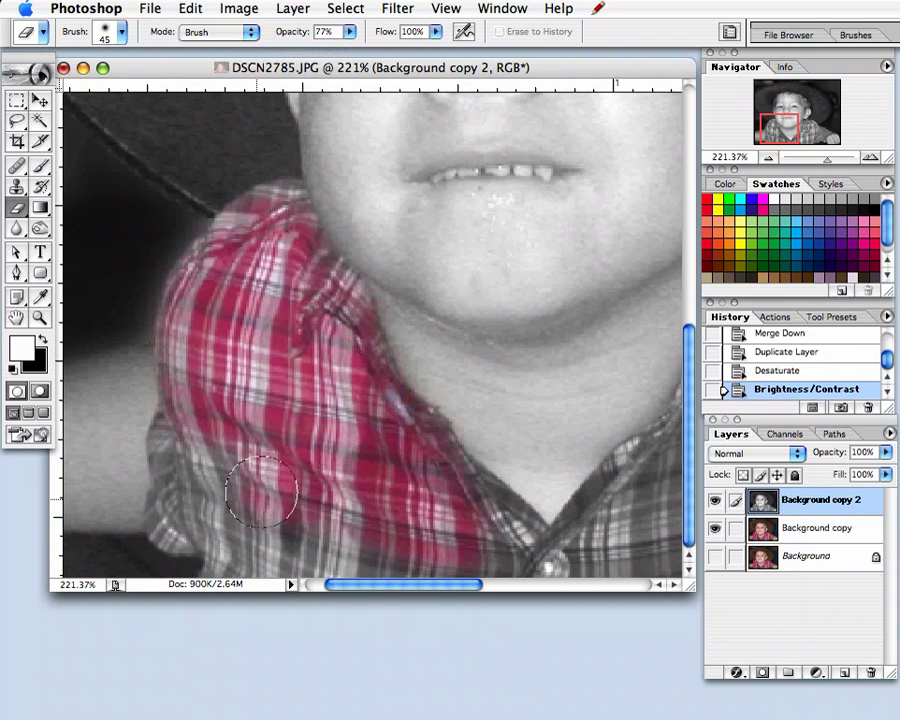
mouse_move(262, 490)
left_mouse_down()
mouse_move(195, 520)
mouse_move(220, 532)
left_mouse_up()
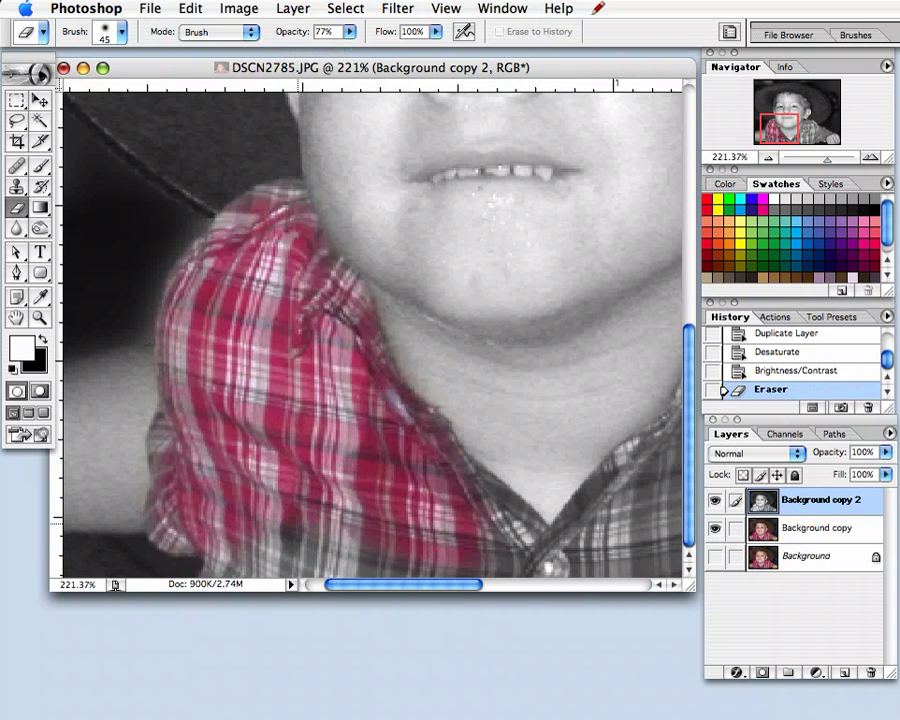
left_click_drag(300, 523, 273, 568)
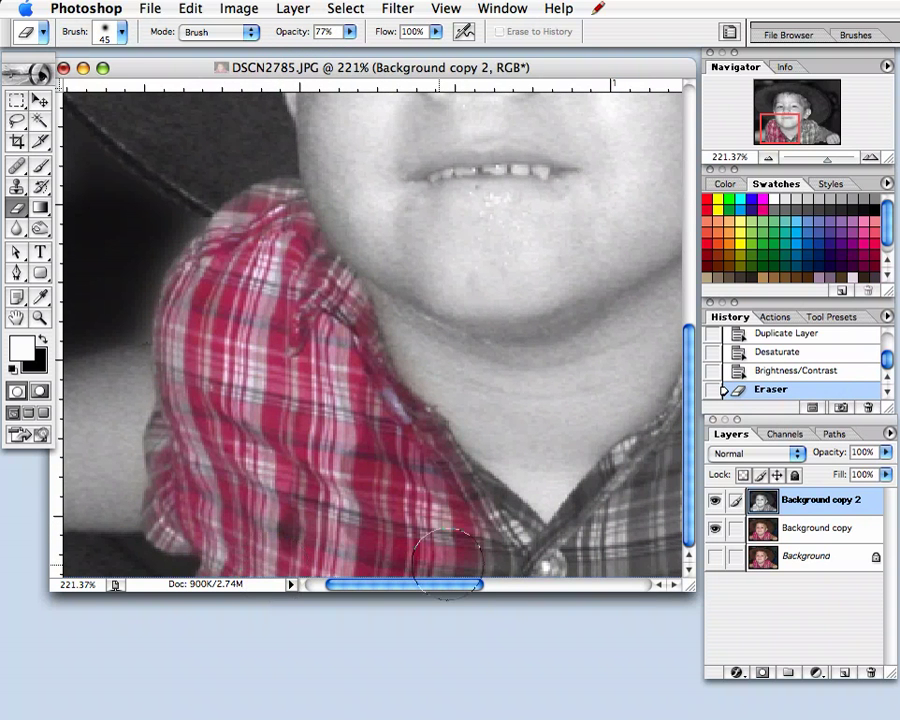
mouse_move(445, 562)
left_mouse_down()
mouse_move(523, 550)
mouse_move(622, 515)
left_mouse_up()
Step: Erase the grayscale layer over the right side of the shirt's chest, the right collar and the top of the right shoulder
left_click_drag(622, 515, 454, 543)
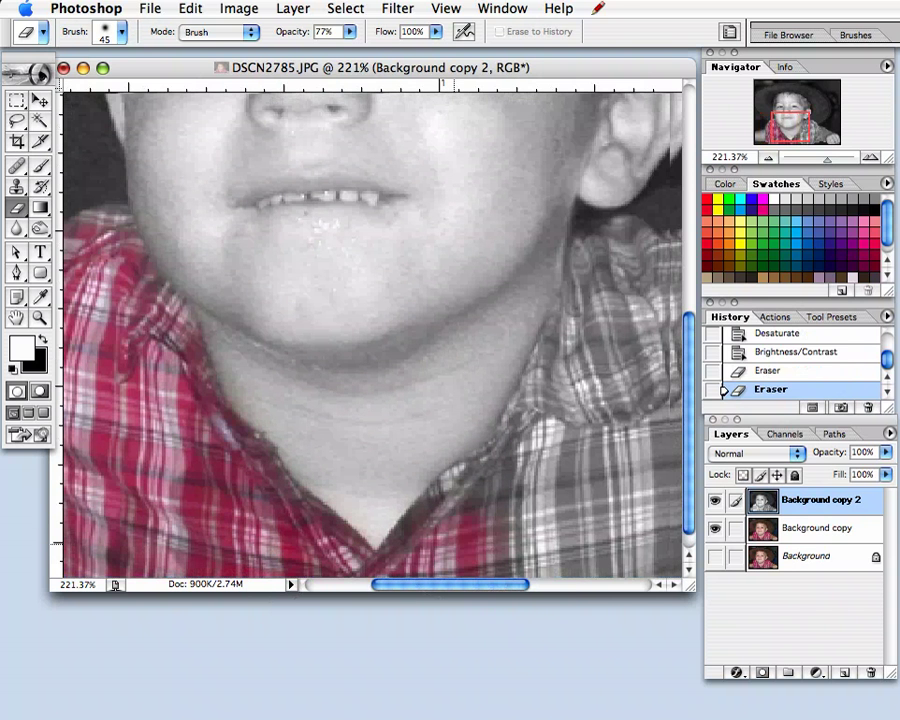
mouse_move(485, 495)
left_mouse_down()
mouse_move(462, 500)
mouse_move(662, 560)
left_mouse_up()
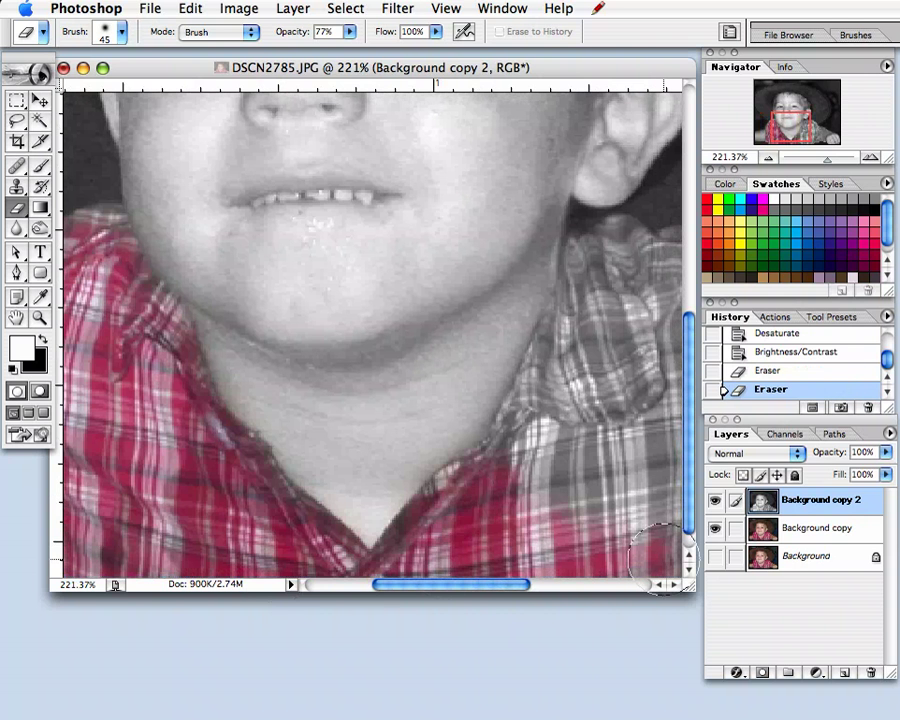
mouse_move(662, 557)
left_mouse_down()
mouse_move(649, 460)
mouse_move(499, 530)
left_mouse_up()
left_click_drag(459, 432, 436, 426)
left_click_drag(420, 338, 380, 435)
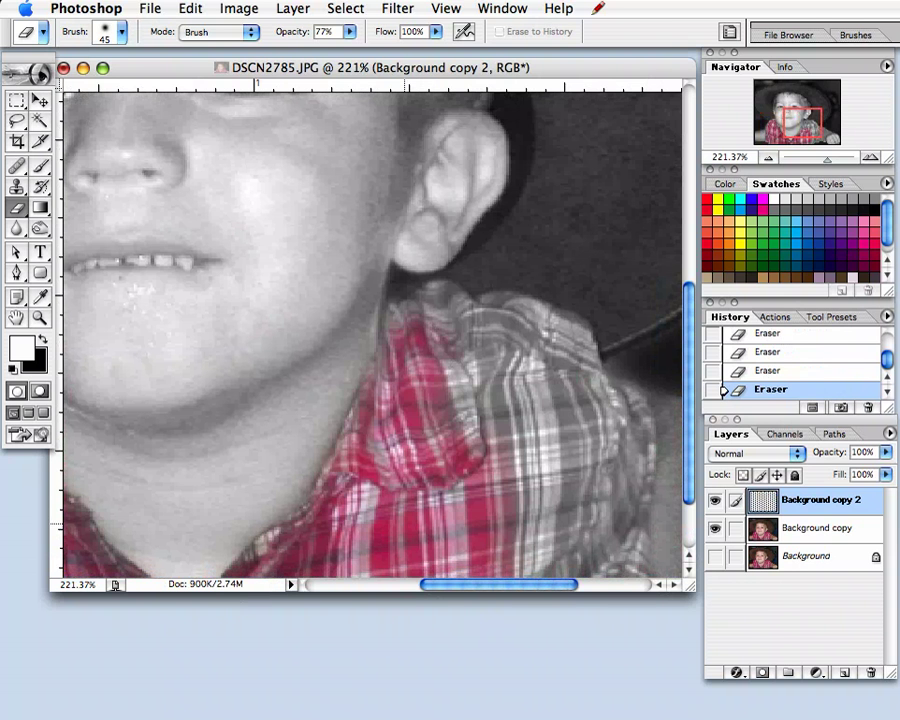
mouse_move(455, 430)
left_mouse_down()
mouse_move(500, 325)
mouse_move(535, 465)
left_mouse_up()
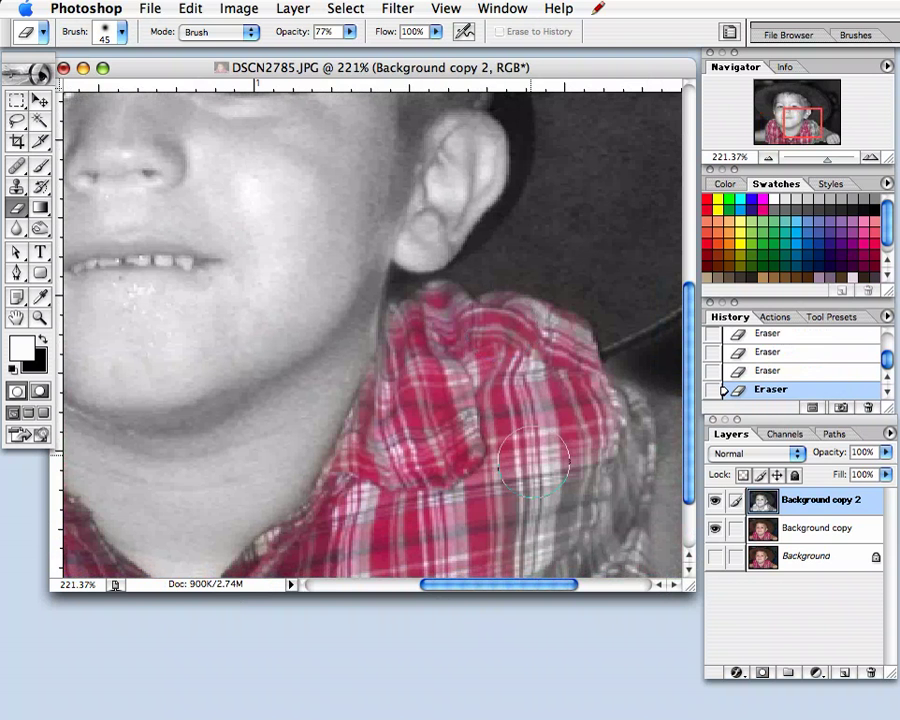
Step: Erase the remaining grayscale areas over the right sleeve and lower right of the shirt, and return the view to 100%
scroll(533, 463, "down", 2)
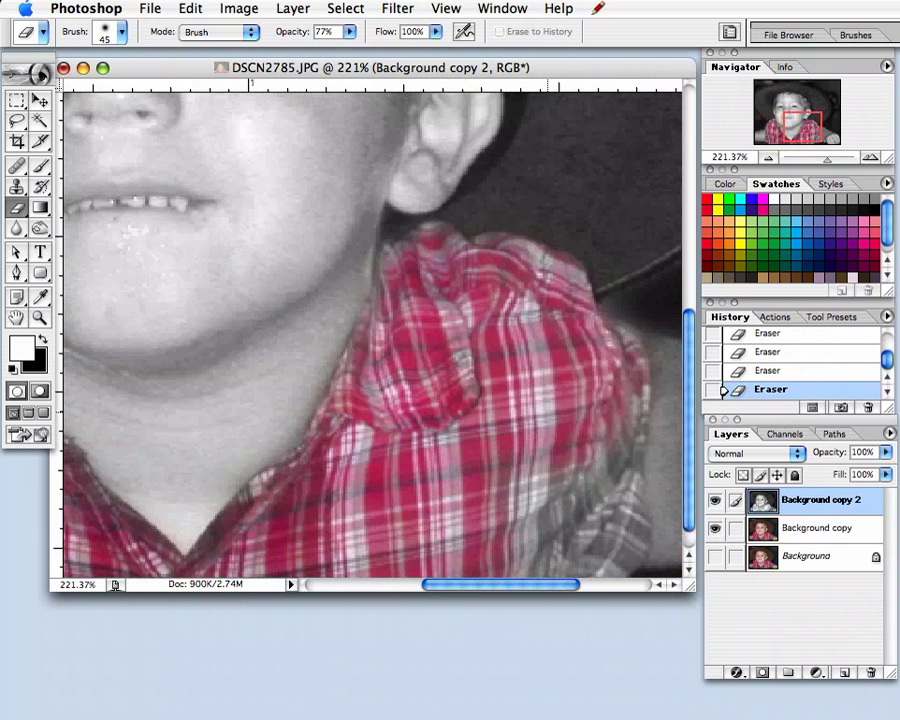
scroll(565, 495, "down", 1)
scroll(565, 495, "right", 1)
mouse_move(585, 365)
left_mouse_down()
mouse_move(565, 495)
mouse_move(415, 565)
left_mouse_up()
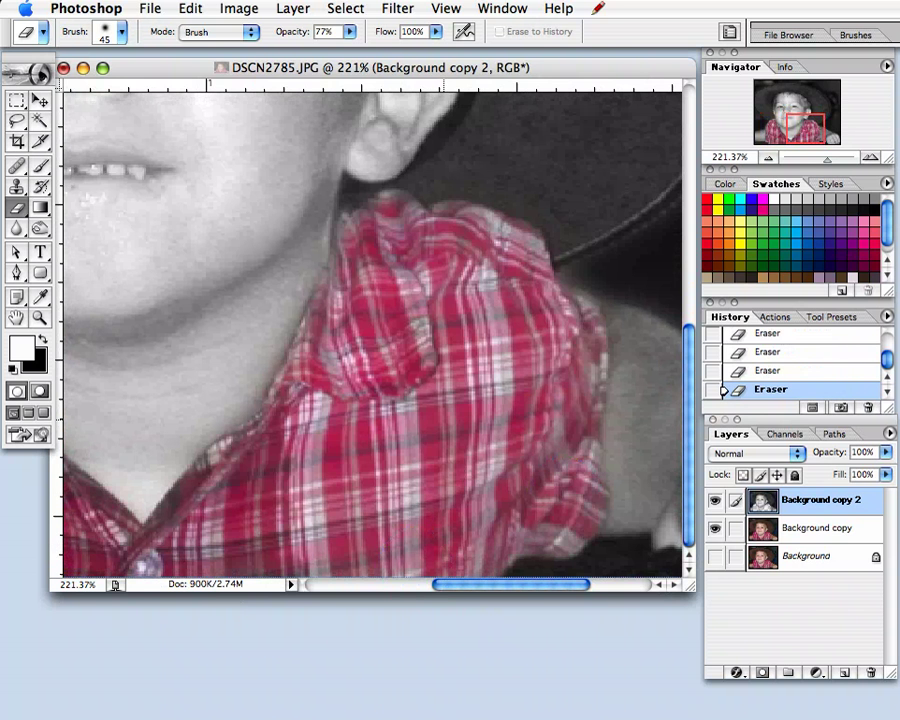
key("ctrl+alt+0")
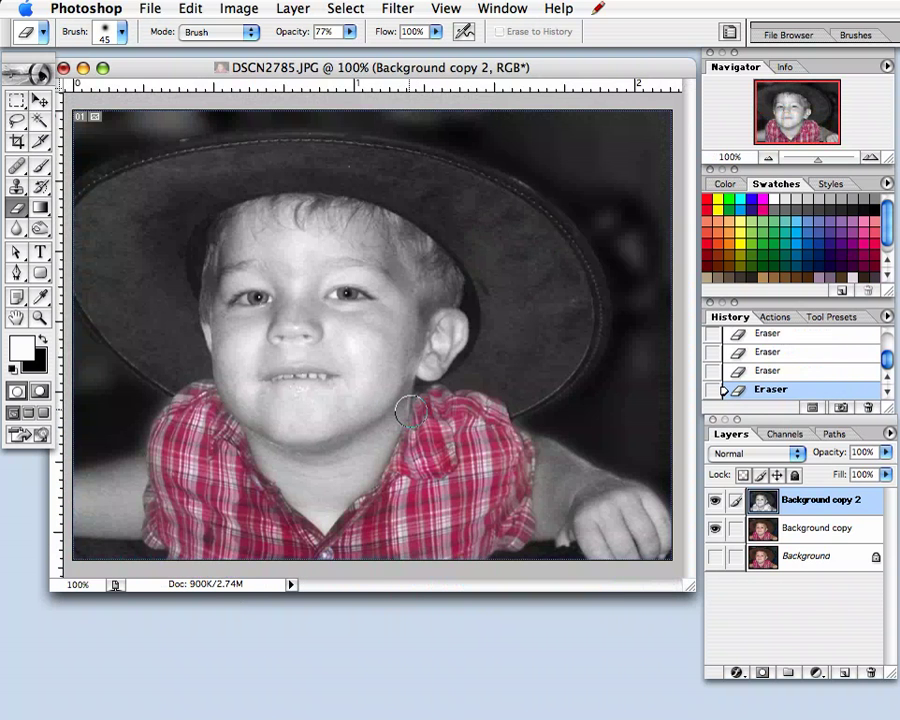